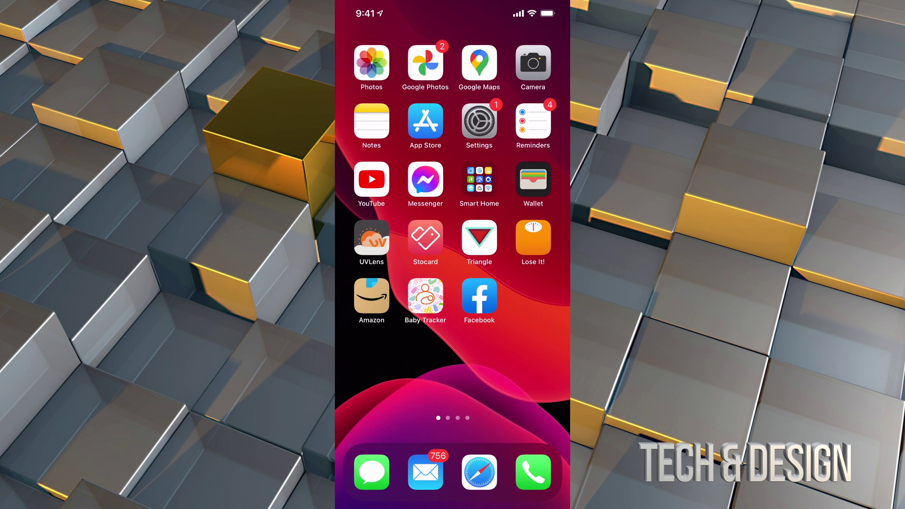
- Search the App Store for 'amazon photos'
click(425, 121)
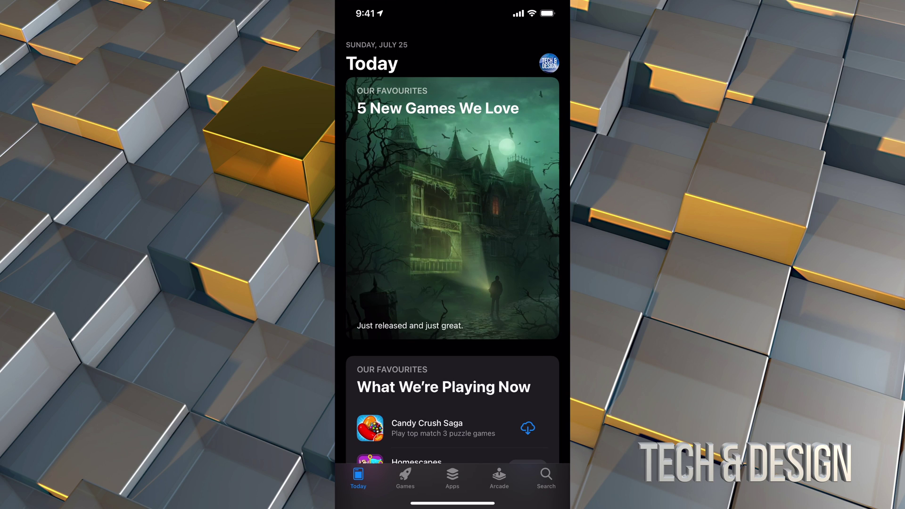
click(546, 478)
click(448, 89)
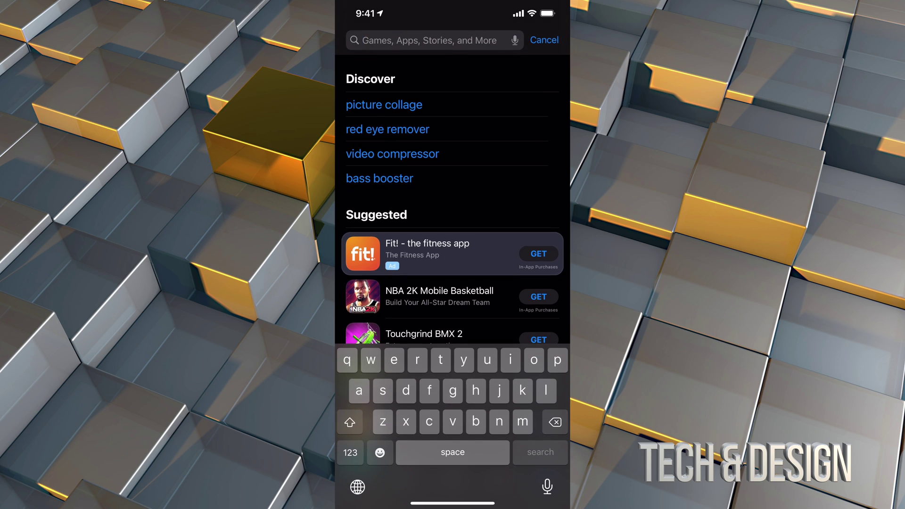
text(ama)
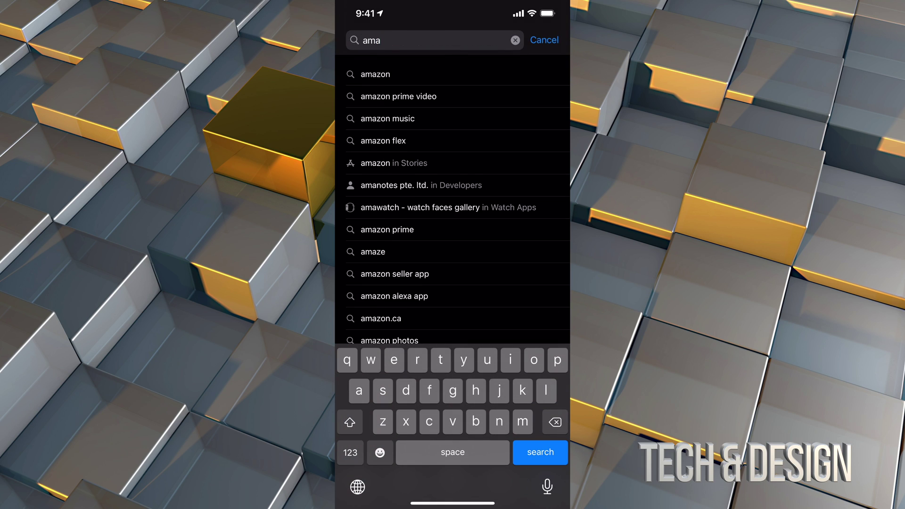
text(zon)
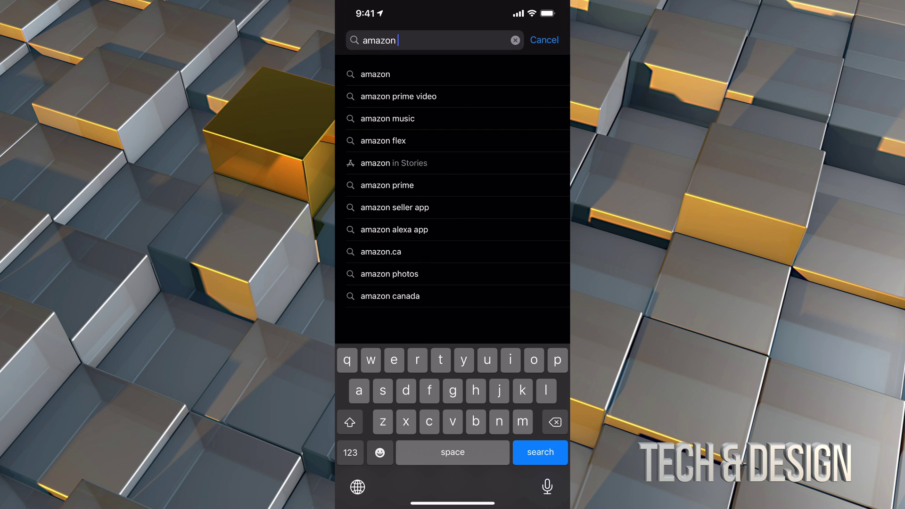
text( photos)
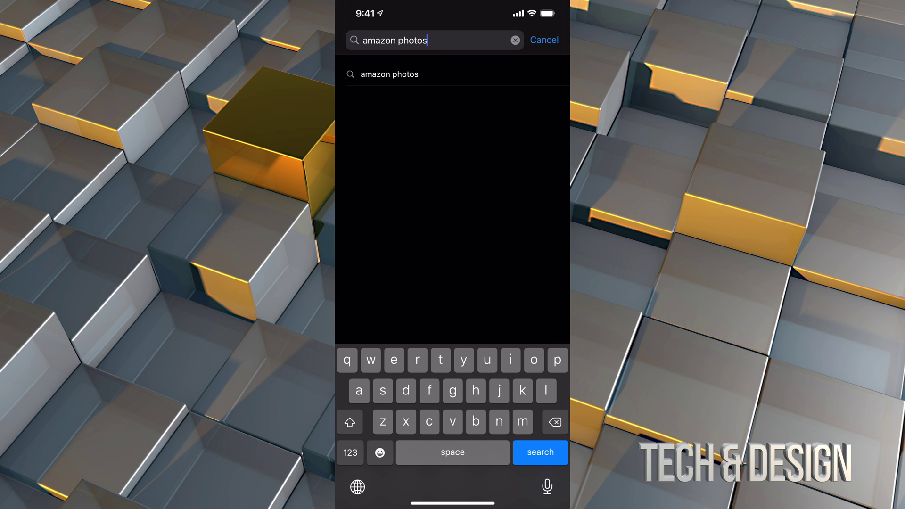
key(Return)
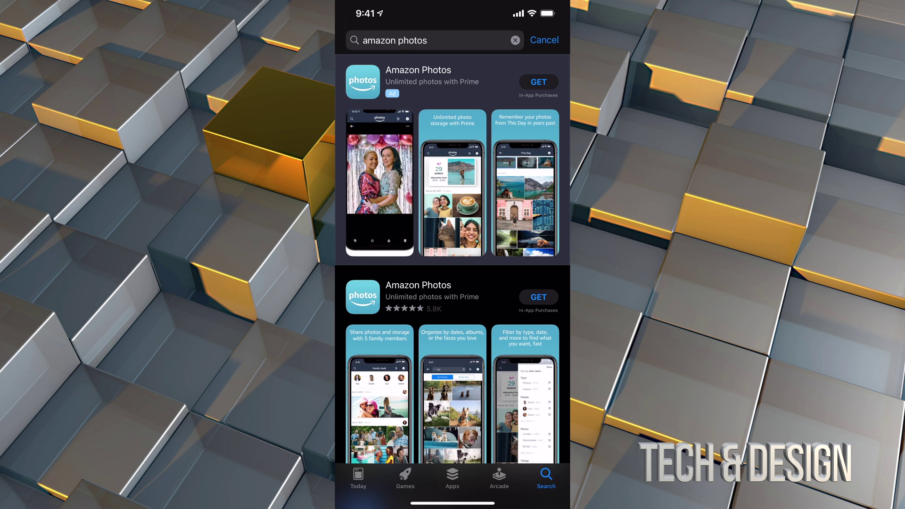
- Open the Amazon Photos listing from the search results
scroll(453, 264, down, 5)
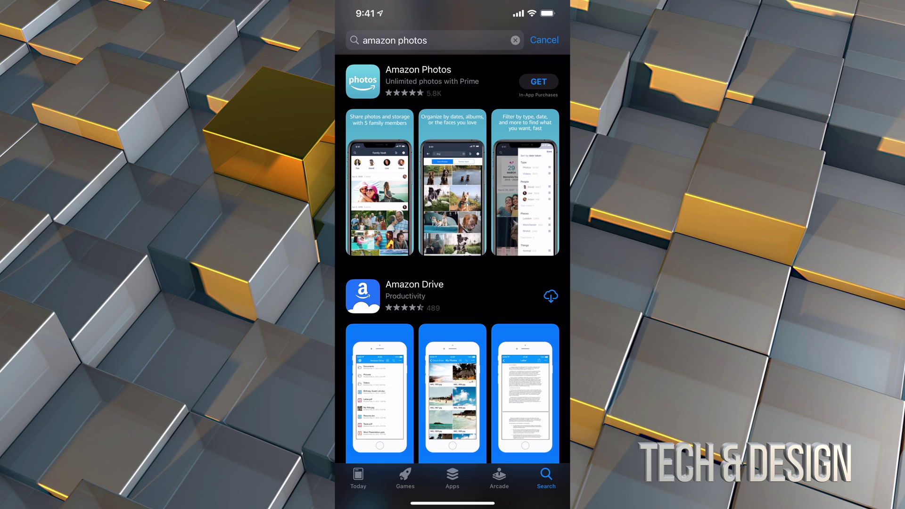
click(418, 75)
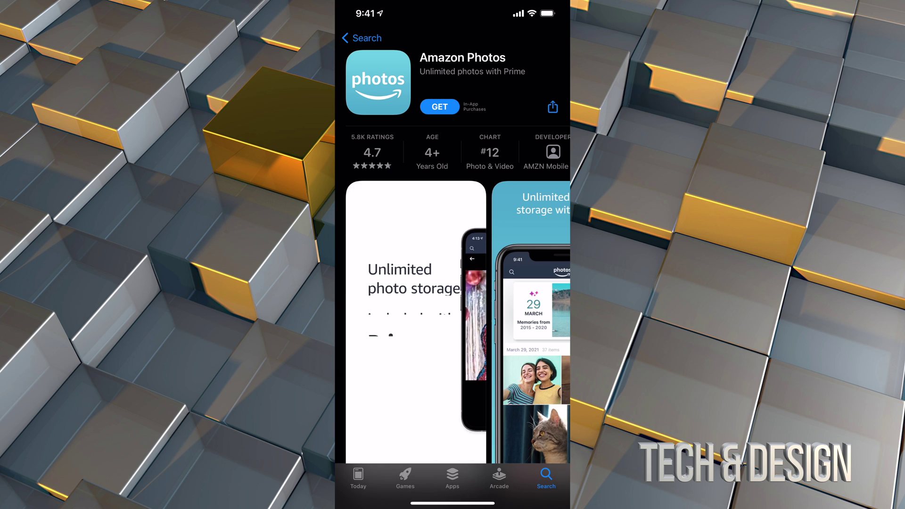
- Get Amazon Photos, then browse its Ratings & Reviews, App Privacy and Information (188 MB) sections
click(439, 106)
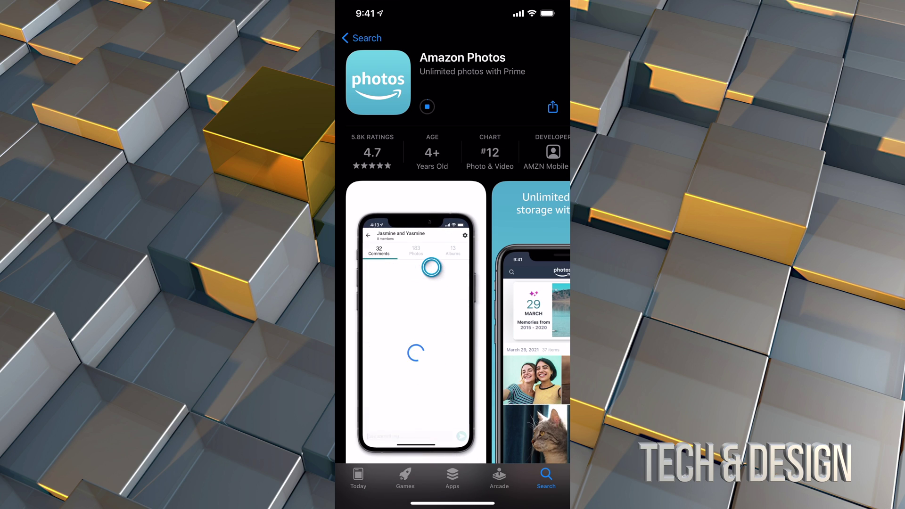
scroll(453, 283, down, 5)
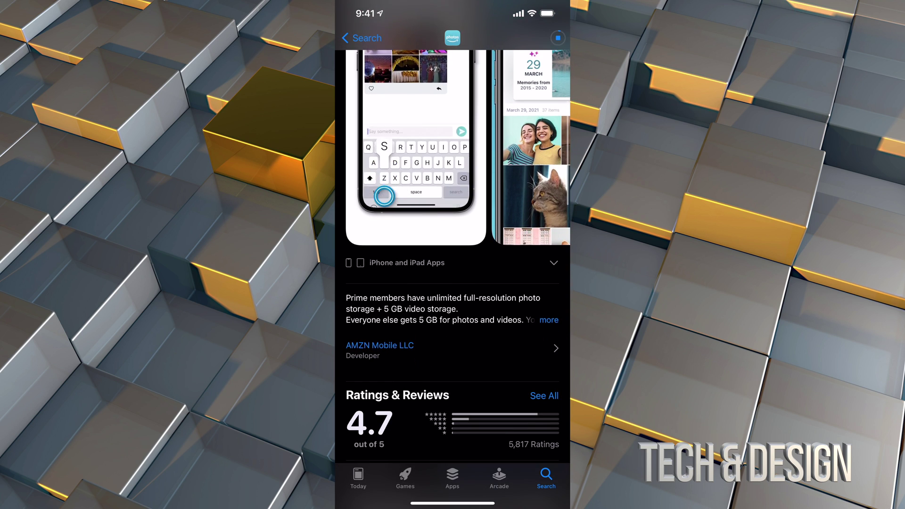
scroll(453, 255, down, 3)
scroll(452, 254, down, 2)
scroll(452, 254, down, 2)
scroll(452, 255, down, 3)
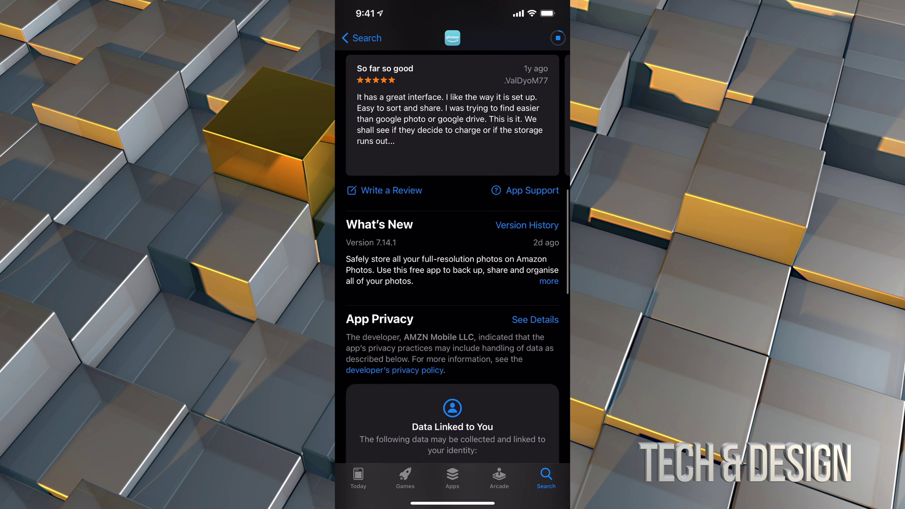
scroll(452, 255, down, 4)
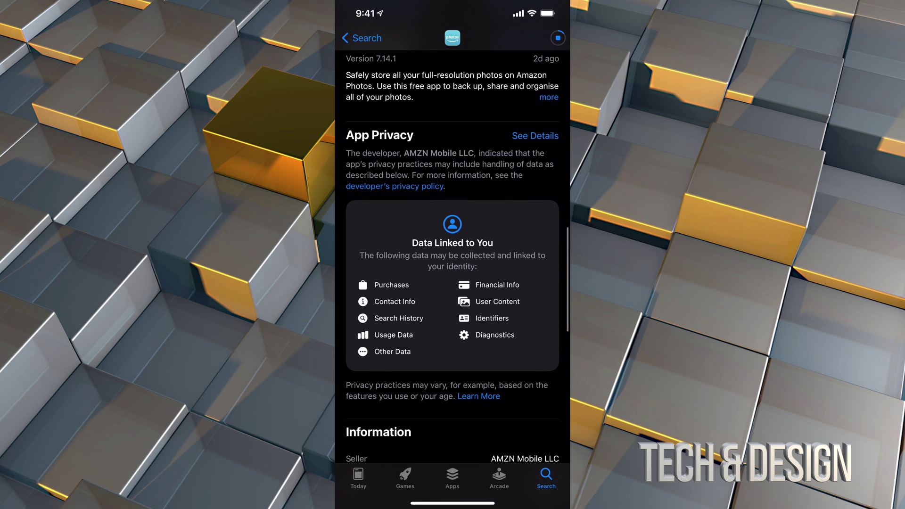
scroll(452, 255, down, 5)
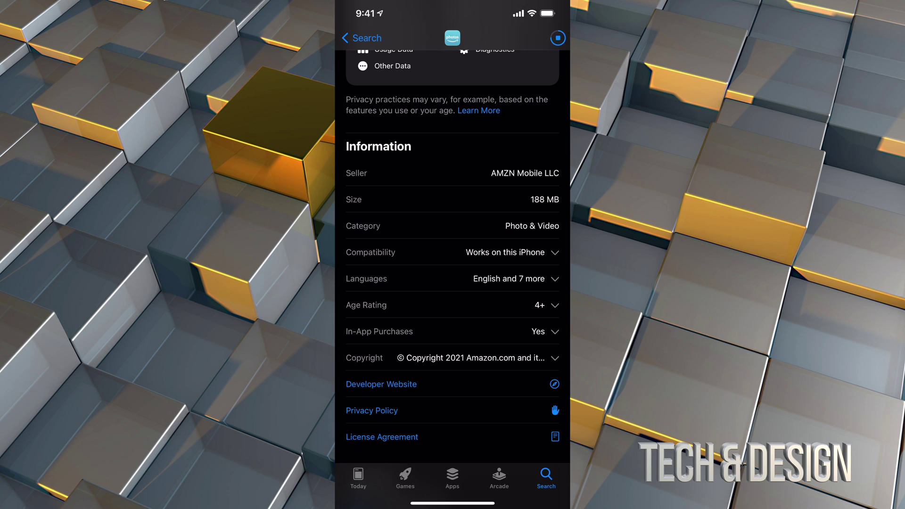
- Expand the Compatibility row to show iPhone, iPad and iPod touch requirements
click(555, 252)
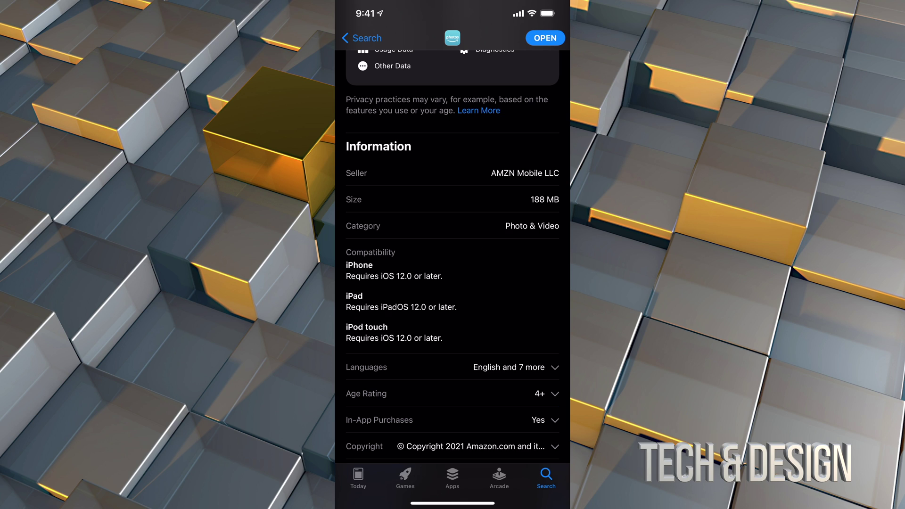
scroll(453, 254, down, 2)
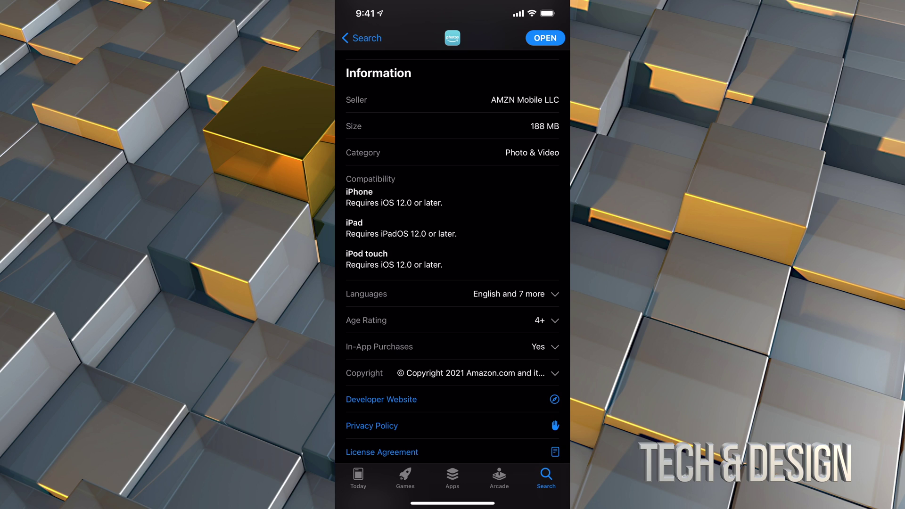
- Scroll back to the top of the Amazon Photos listing
scroll(452, 254, up, 15)
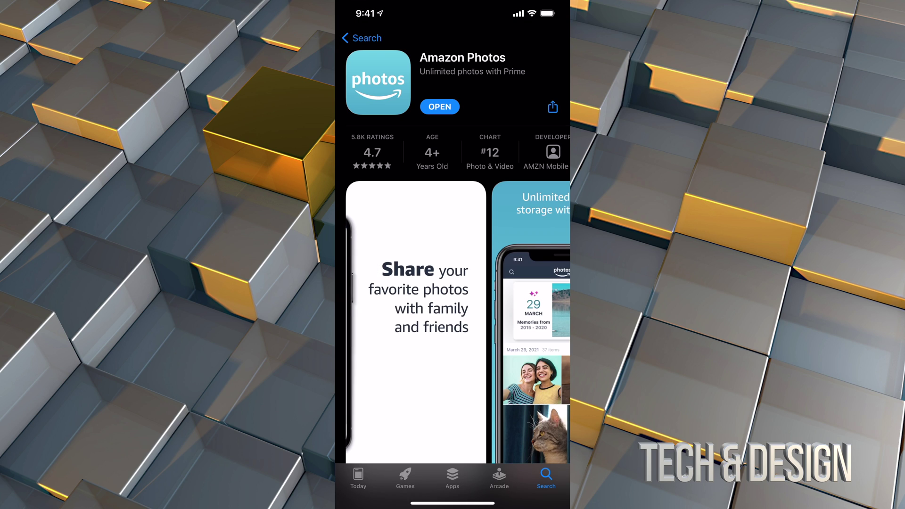